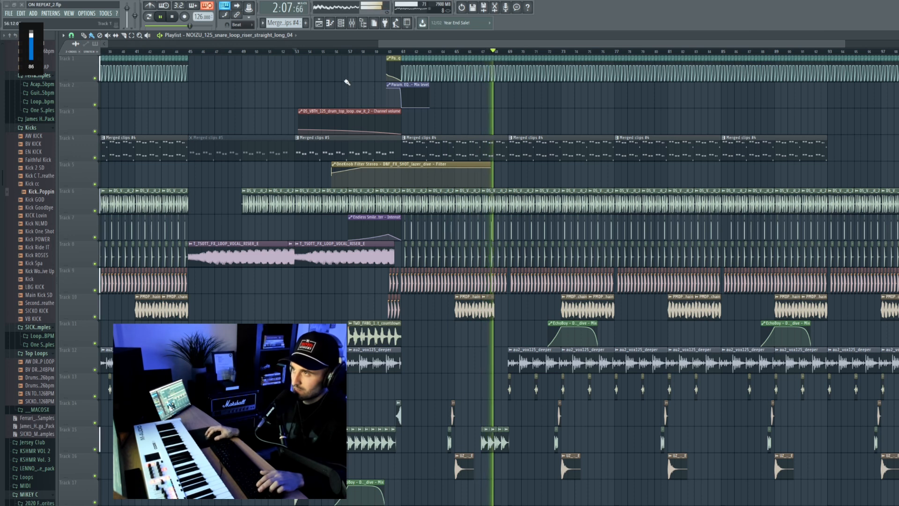
Step: Solo the Serum #7 track in the mixer and restart playback to hear it in isolation
{"action": "key", "text": "F9"}
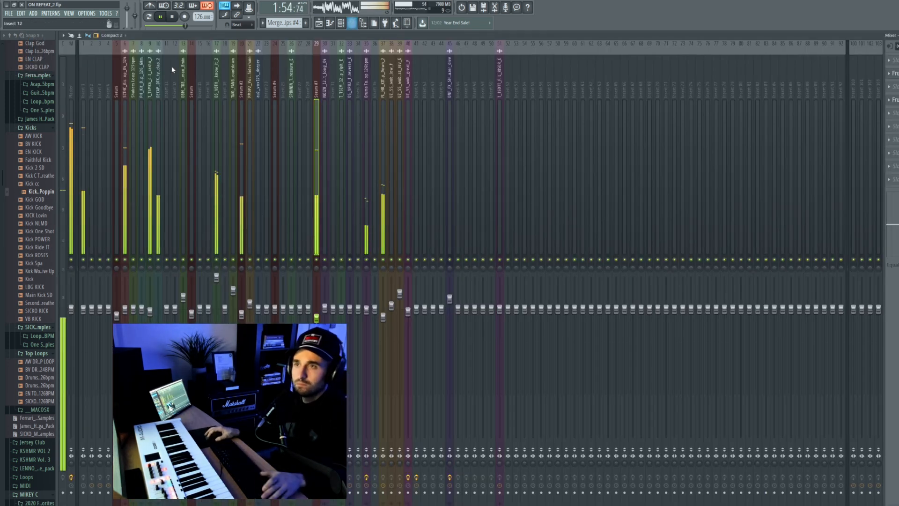
{"action": "left_click", "coordinate": [67, 84]}
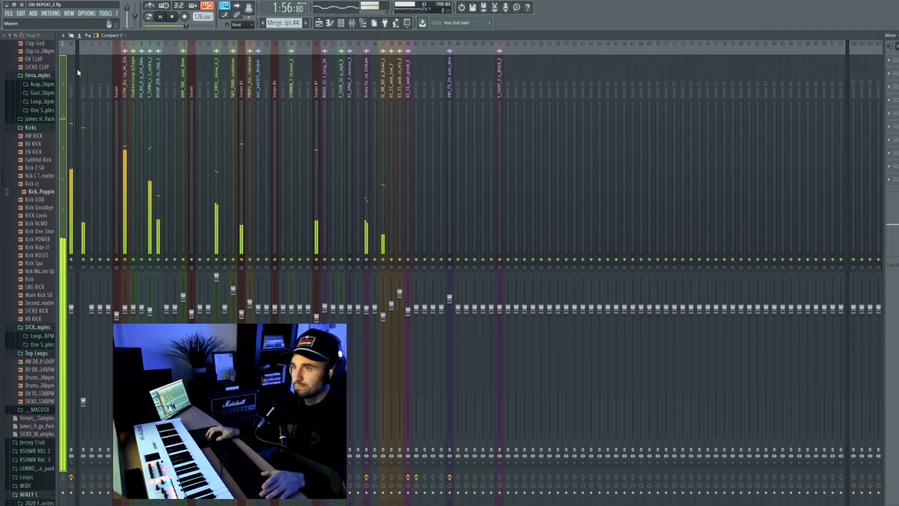
{"action": "left_click", "coordinate": [311, 76]}
{"action": "left_click", "coordinate": [316, 79]}
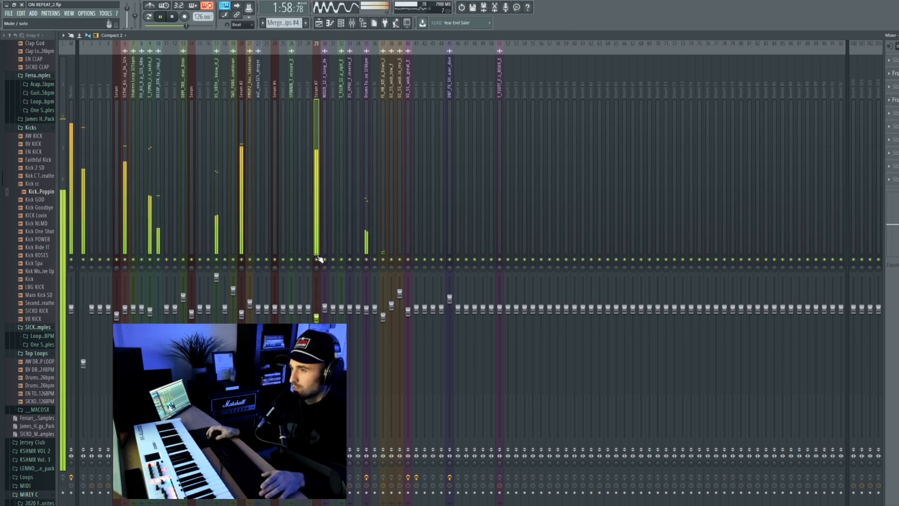
{"action": "right_click", "coordinate": [319, 259]}
{"action": "key", "text": "space"}
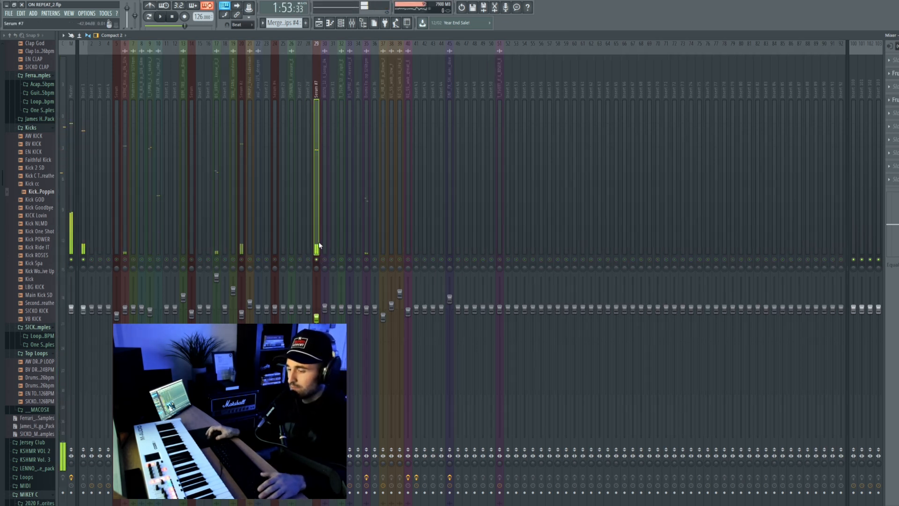
{"action": "key", "text": "space"}
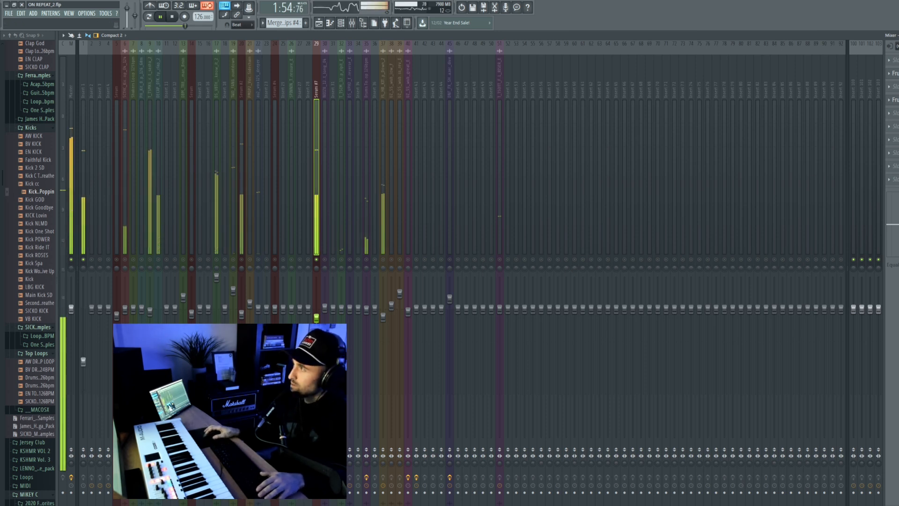
Step: In Serum #7's Fruity parametric EQ 2, sweep the band 7 low-pass cutoff and lower the bass peaking bands to about 20 Hz
{"action": "left_click", "coordinate": [895, 99]}
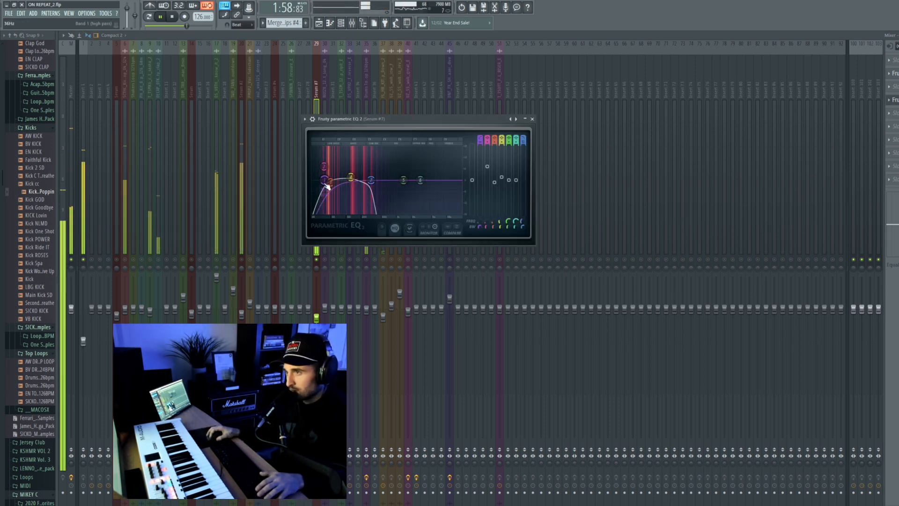
{"action": "left_click_drag", "start_coordinate": [323, 180], "coordinate": [322, 180]}
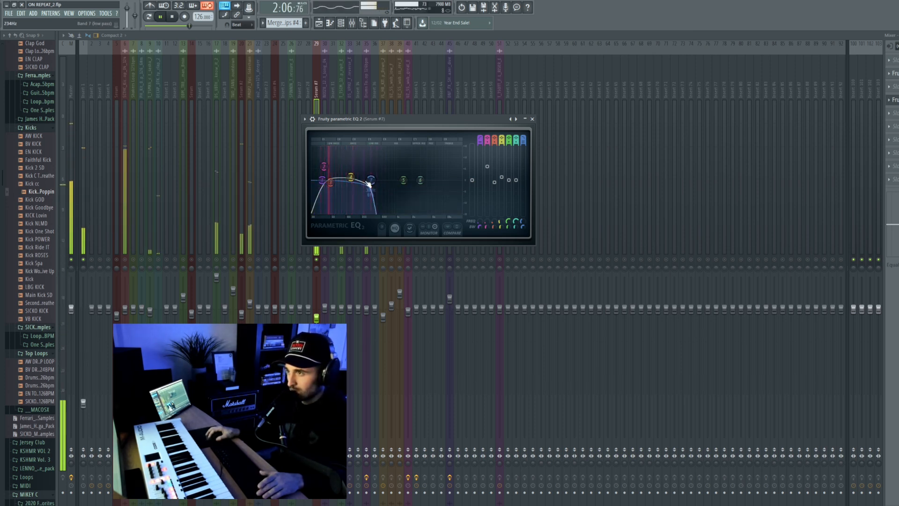
{"action": "left_click_drag", "start_coordinate": [371, 181], "coordinate": [458, 184]}
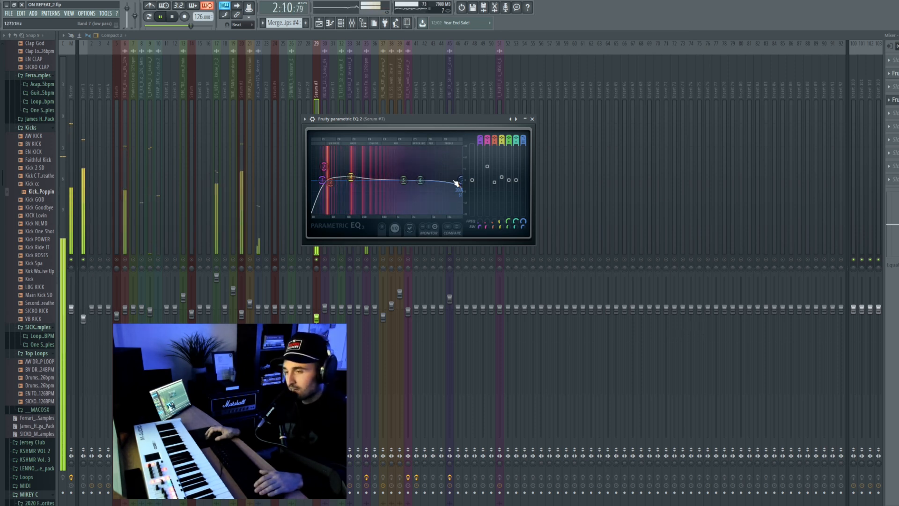
{"action": "left_click_drag", "start_coordinate": [456, 183], "coordinate": [377, 180]}
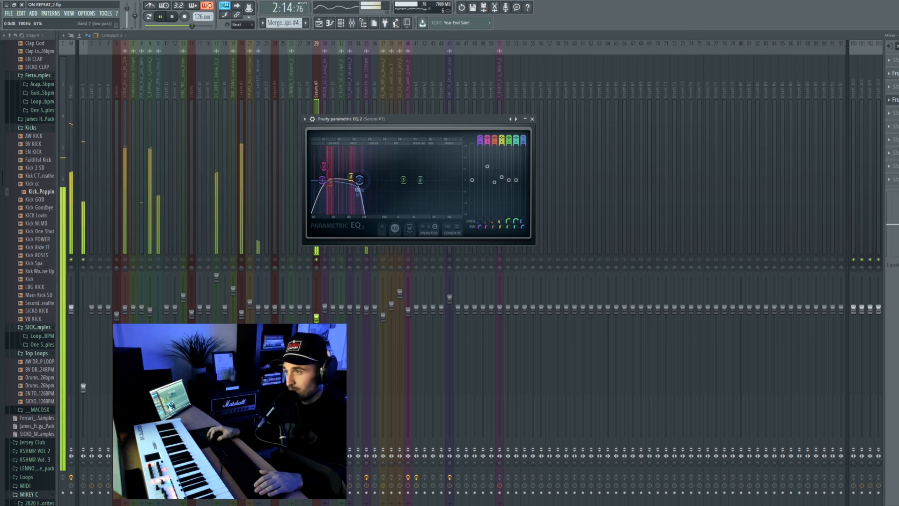
{"action": "left_click_drag", "start_coordinate": [364, 179], "coordinate": [313, 177]}
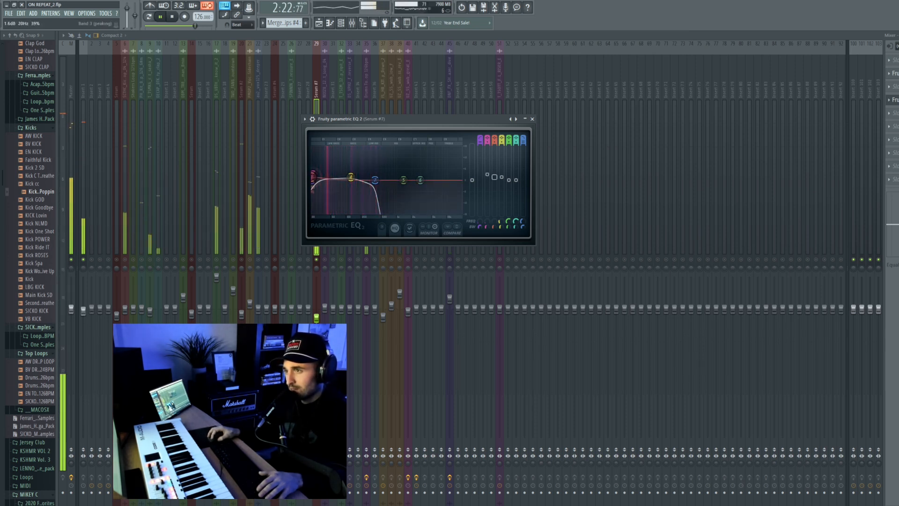
Step: Disable the band 1 high-pass filter in Serum #7's EQ and nudge the remaining lowest band
{"action": "right_click", "coordinate": [313, 180]}
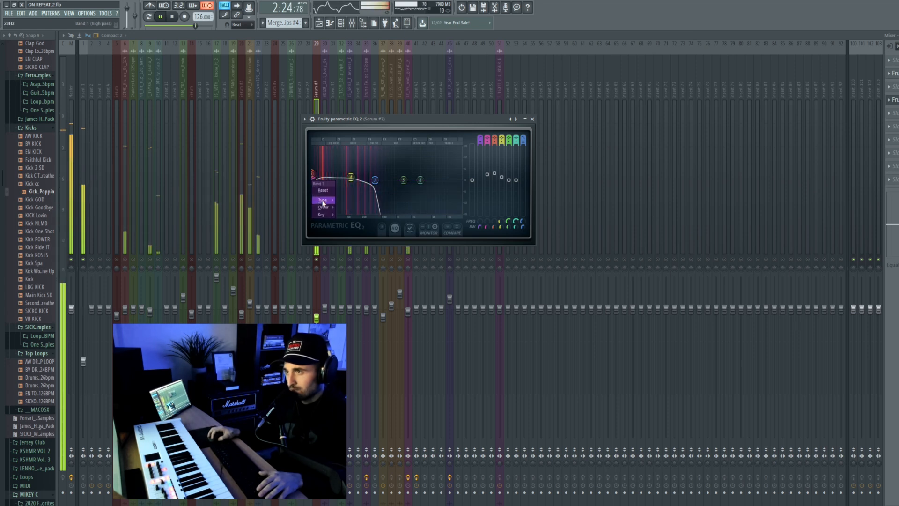
{"action": "mouse_move", "coordinate": [322, 203]}
{"action": "left_click", "coordinate": [358, 201]}
{"action": "mouse_move", "coordinate": [312, 174]}
{"action": "left_mouse_down"}
{"action": "mouse_move", "coordinate": [313, 185]}
{"action": "mouse_move", "coordinate": [313, 175]}
{"action": "left_mouse_up"}
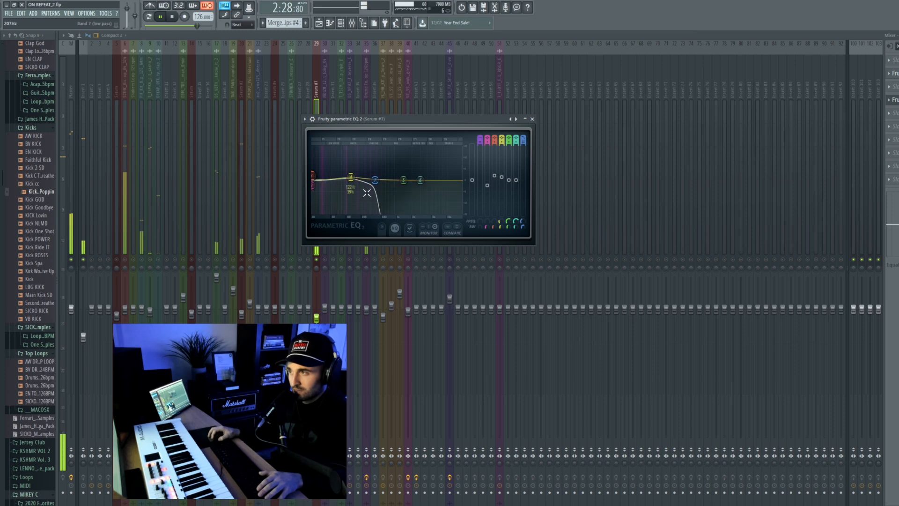
Step: Unsolo the mixer tracks so the full mix plays, close the EQ and return to the playlist
{"action": "left_click", "coordinate": [558, 256]}
{"action": "right_click", "coordinate": [565, 261]}
{"action": "right_click", "coordinate": [566, 261]}
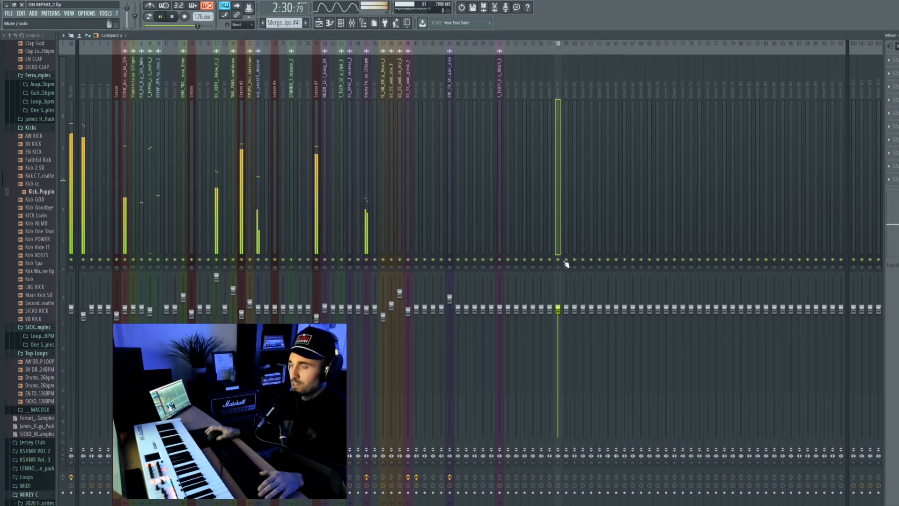
{"action": "key", "text": "F9"}
{"action": "left_click", "coordinate": [531, 119]}
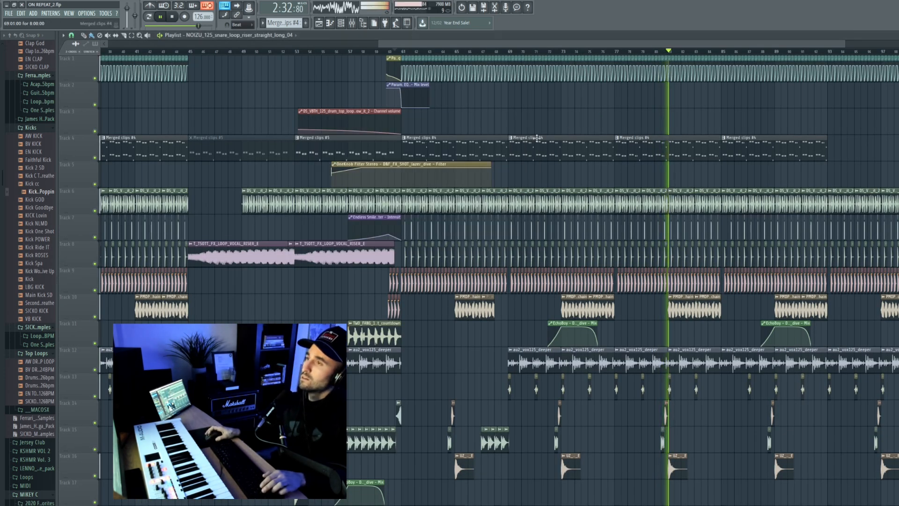
Step: Replay the start of the drop in the playlist from around bar 60 with all tracks playing
{"action": "scroll", "coordinate": [537, 138], "scroll_direction": "up", "scroll_amount": 3}
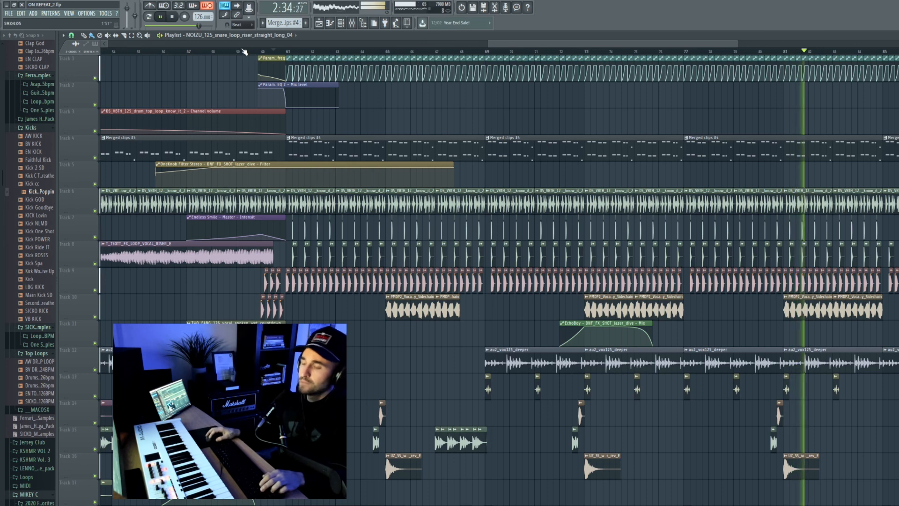
{"action": "key", "text": "space"}
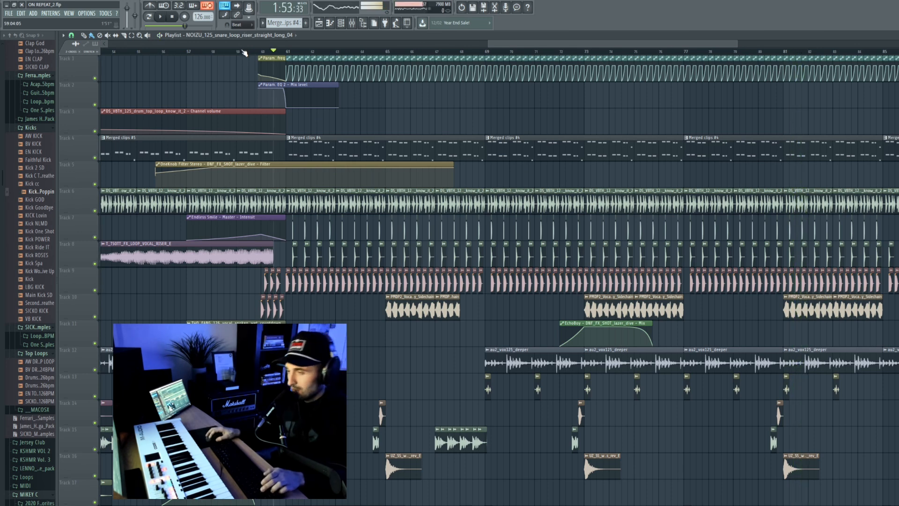
{"action": "key", "text": "space"}
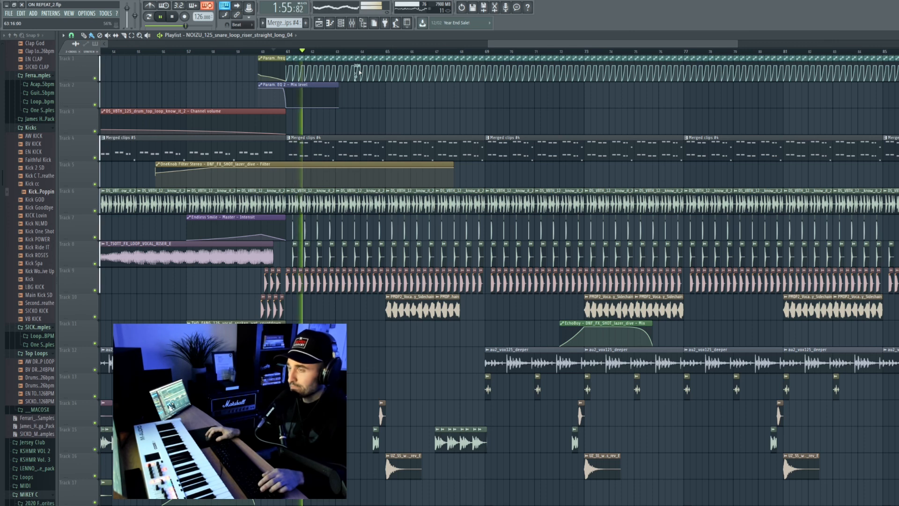
{"action": "key", "text": "space"}
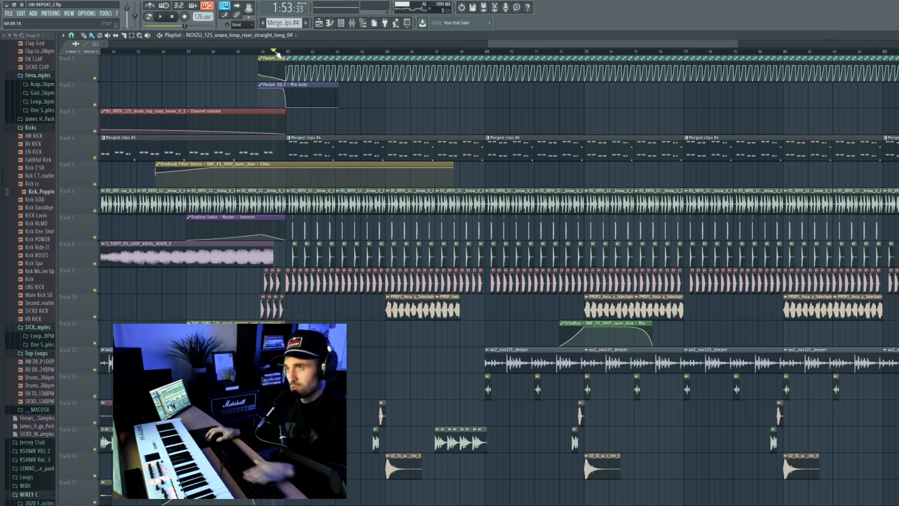
Step: Open the Ozone 11 Imager on the Master track, solo its lowest frequency band and start playback
{"action": "key", "text": "F9"}
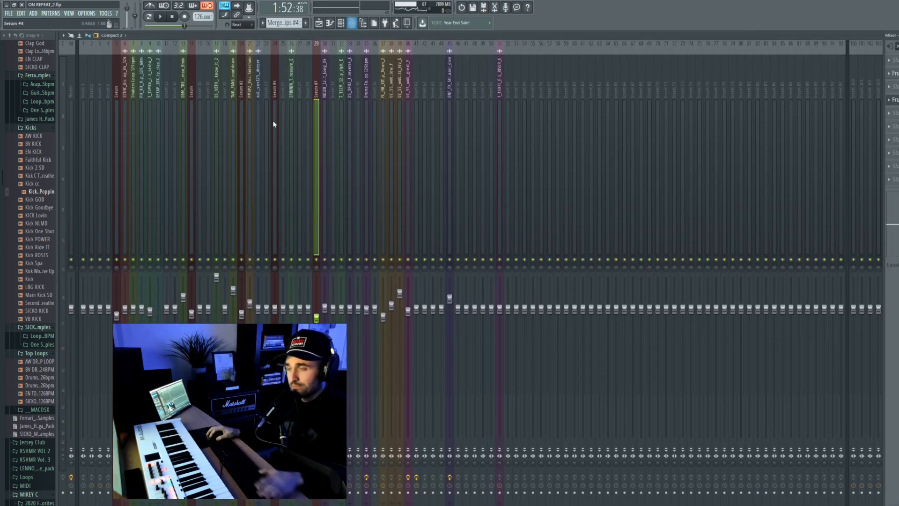
{"action": "left_click", "coordinate": [69, 77]}
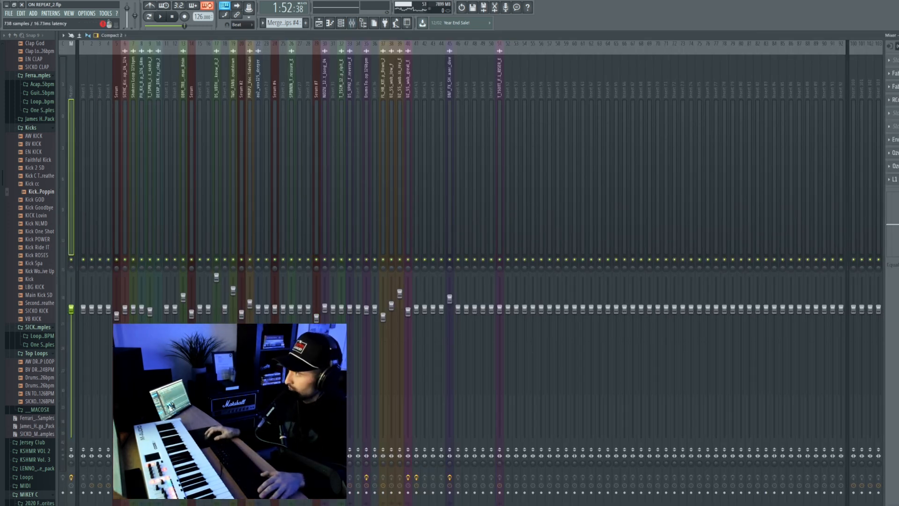
{"action": "left_click", "coordinate": [895, 153]}
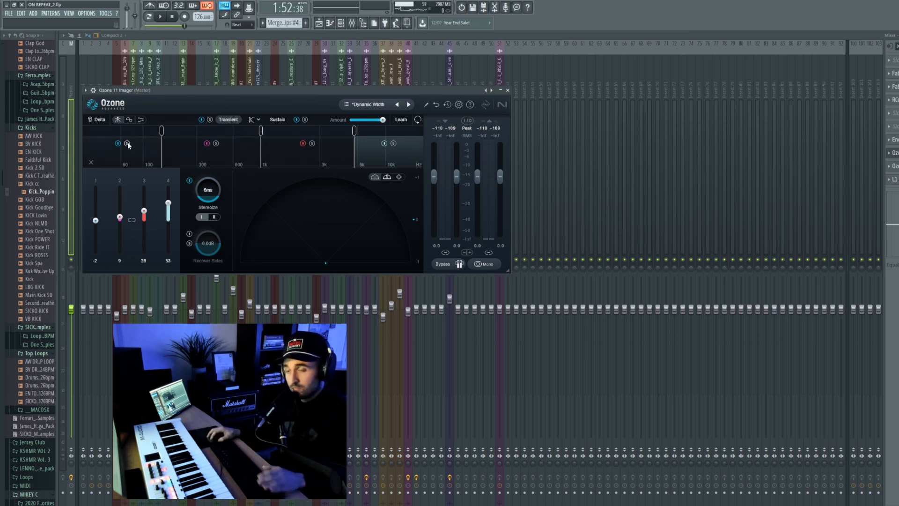
{"action": "key", "text": "space"}
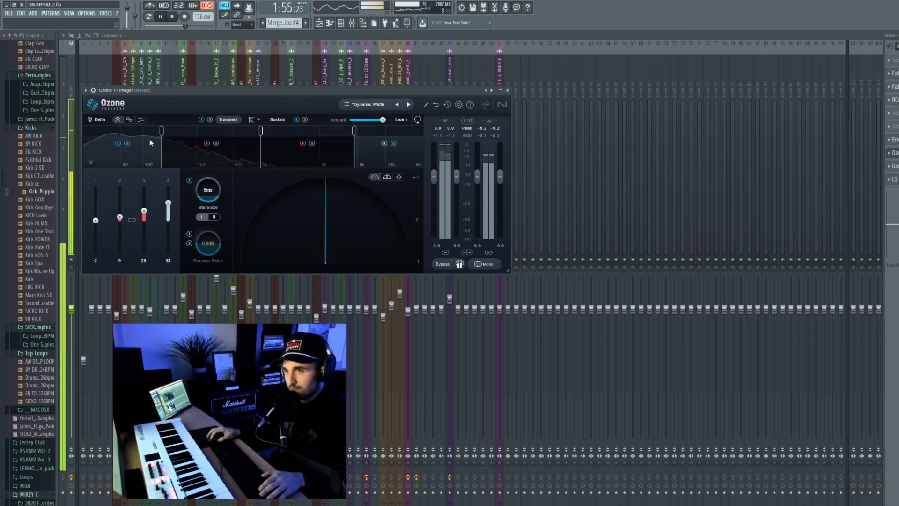
Step: Reopen Serum #7's parametric EQ and shift the band 4 peak slightly higher in frequency
{"action": "left_click", "coordinate": [318, 74]}
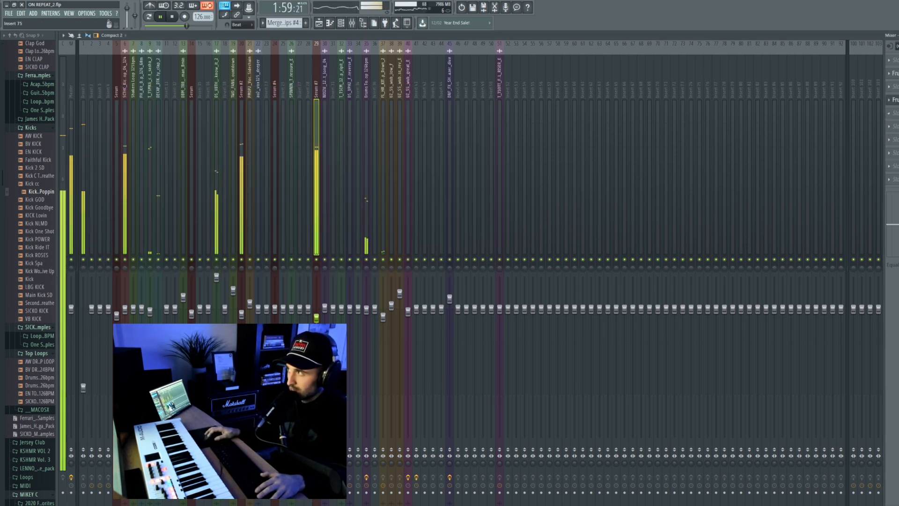
{"action": "left_click", "coordinate": [896, 100]}
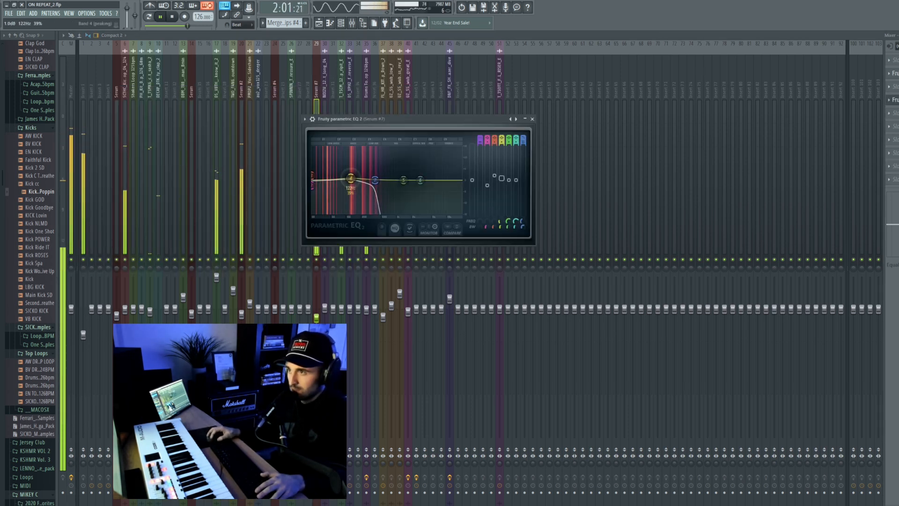
{"action": "left_click_drag", "start_coordinate": [345, 184], "coordinate": [357, 182]}
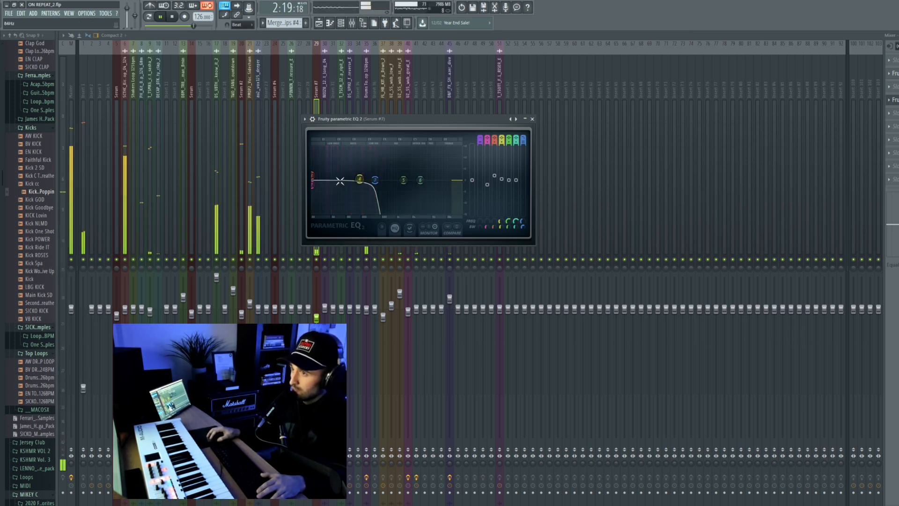
Step: Change EQ band 2 to a High pass filter, tune its cutoff in the sub range, and close the EQ
{"action": "right_click", "coordinate": [314, 185]}
{"action": "mouse_move", "coordinate": [324, 207]}
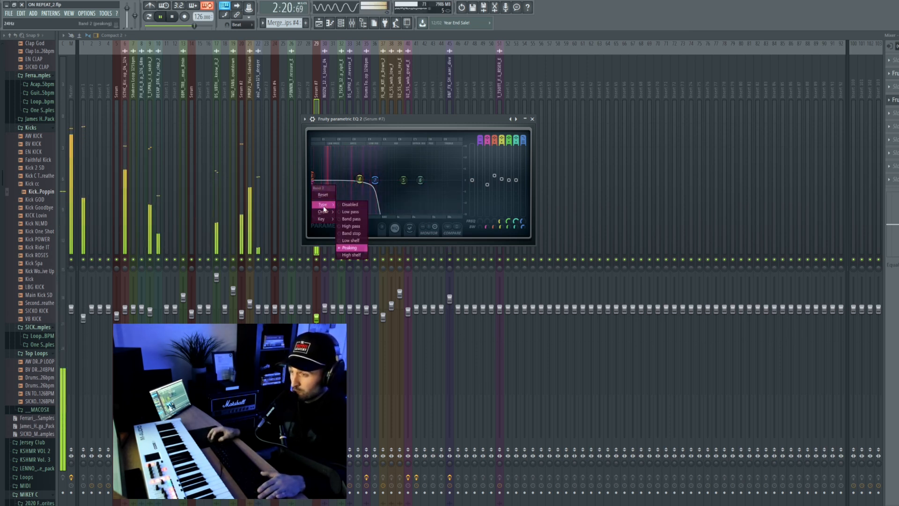
{"action": "left_click", "coordinate": [353, 228]}
{"action": "mouse_move", "coordinate": [314, 176]}
{"action": "left_mouse_down"}
{"action": "mouse_move", "coordinate": [329, 177]}
{"action": "mouse_move", "coordinate": [321, 195]}
{"action": "mouse_move", "coordinate": [325, 180]}
{"action": "left_mouse_up"}
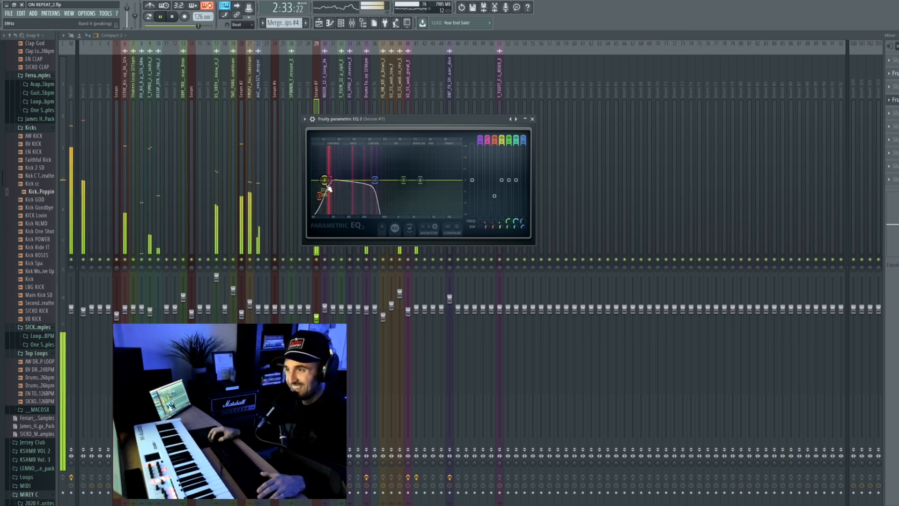
{"action": "left_click_drag", "start_coordinate": [323, 186], "coordinate": [323, 182]}
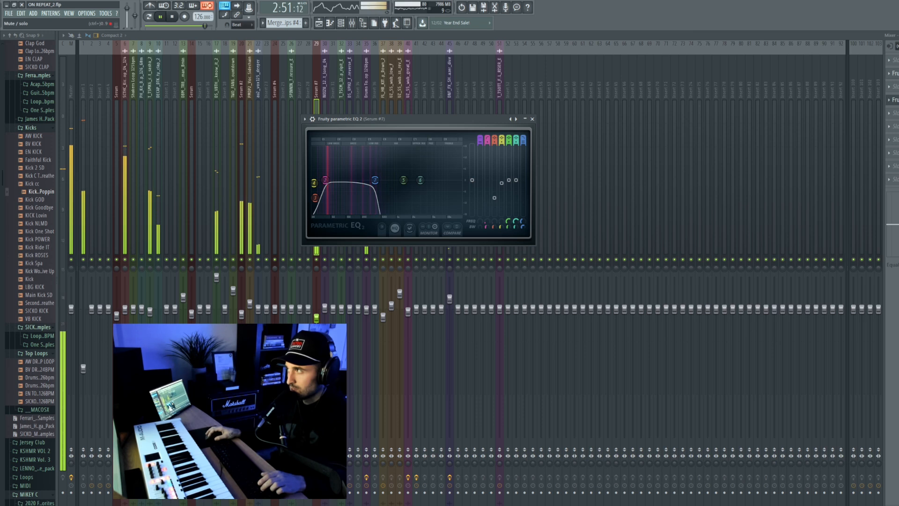
{"action": "key", "text": "Escape"}
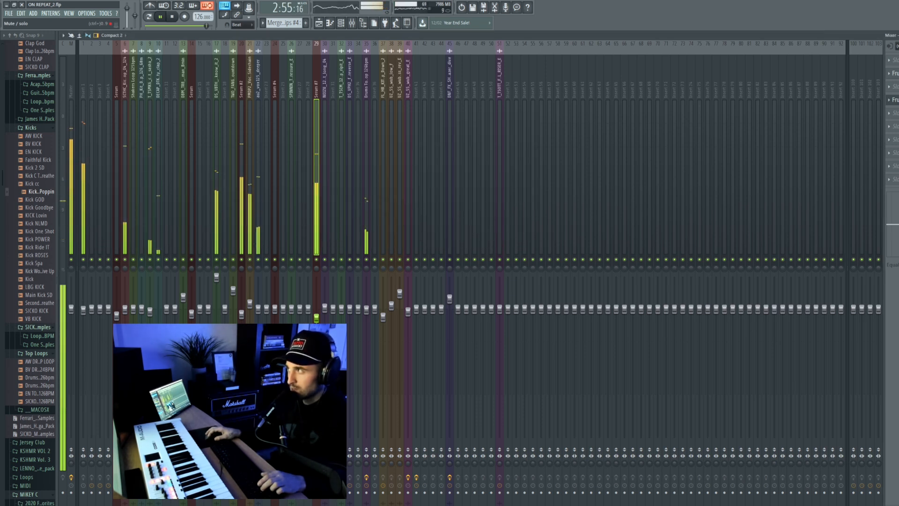
Step: Restart playback and fine-tune the band 7 low-pass cutoff in Serum #7's EQ to about 450 Hz, closing the EQ
{"action": "key", "text": "space"}
{"action": "key", "text": "space"}
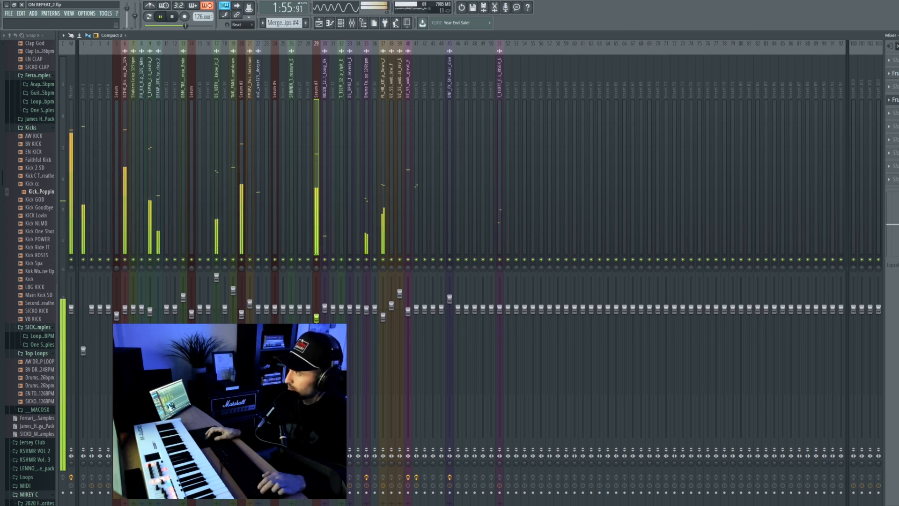
{"action": "left_click", "coordinate": [892, 100]}
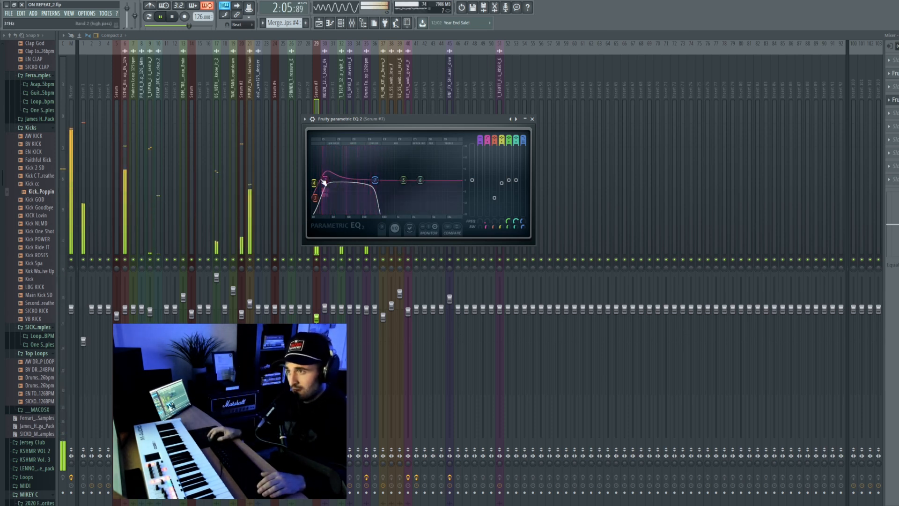
{"action": "mouse_move", "coordinate": [376, 178]}
{"action": "left_mouse_down"}
{"action": "mouse_move", "coordinate": [352, 178]}
{"action": "mouse_move", "coordinate": [371, 179]}
{"action": "left_mouse_up"}
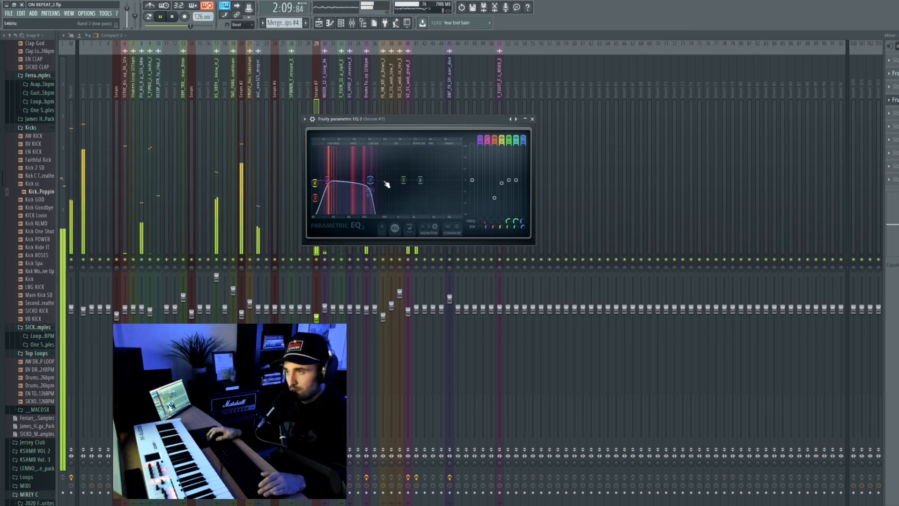
{"action": "left_click_drag", "start_coordinate": [372, 181], "coordinate": [382, 182]}
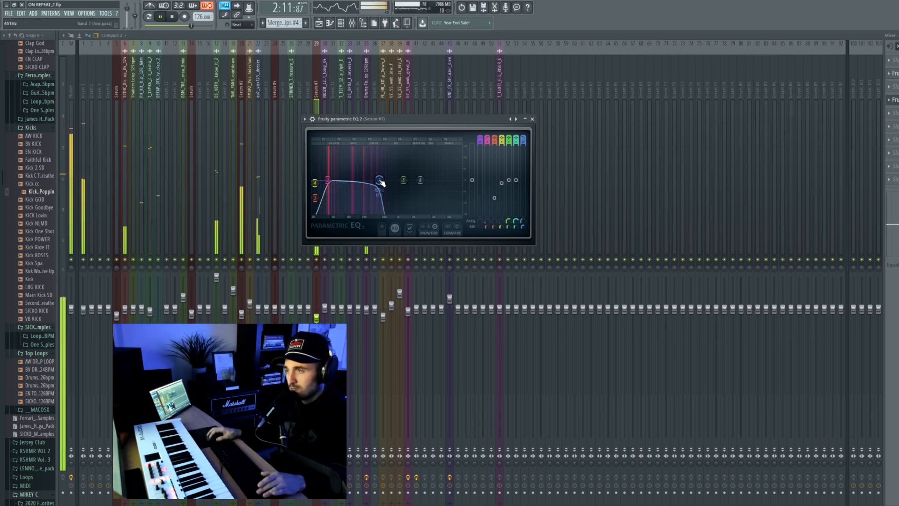
{"action": "key", "text": "Escape"}
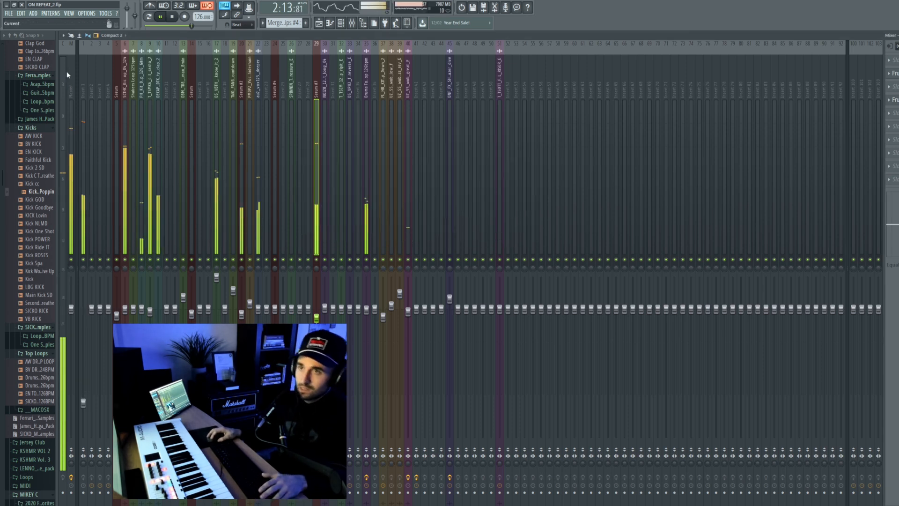
Step: Open the Ozone 11 Imager on the Master track to check the low end during playback, and close it
{"action": "left_click", "coordinate": [71, 71]}
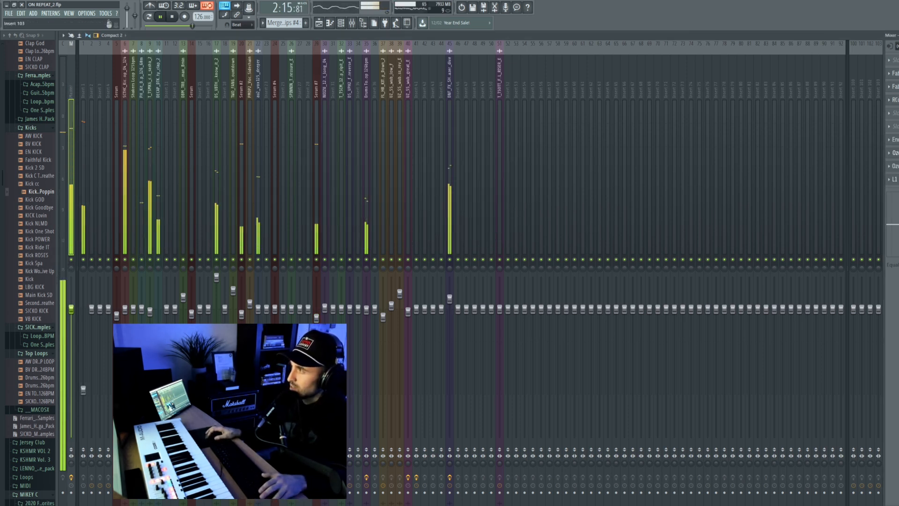
{"action": "left_click", "coordinate": [896, 153]}
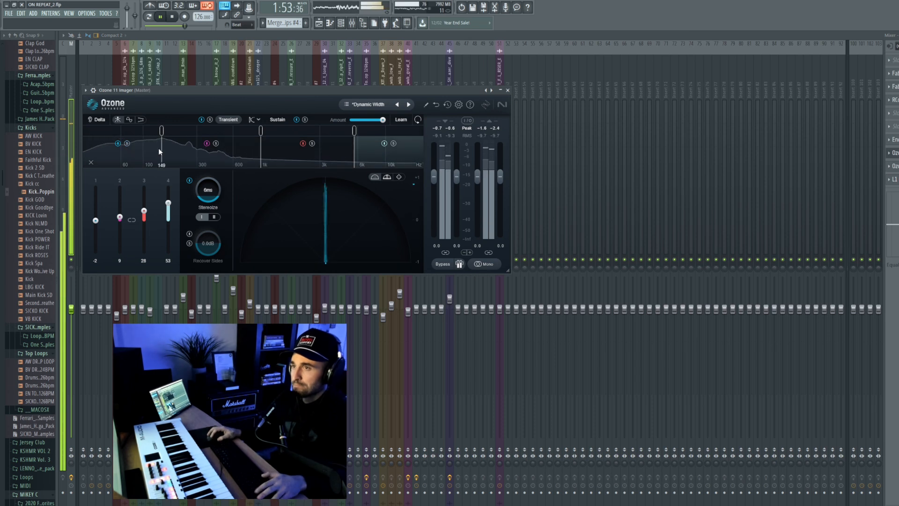
{"action": "key", "text": "Escape"}
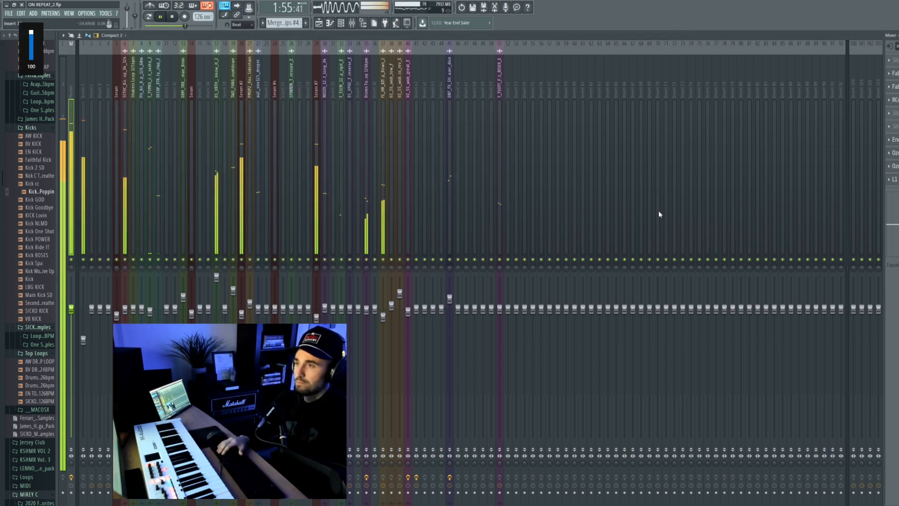
Step: Select the Serum #7 mixer track, check the drop's arrangement in the playlist during playback, and return to the mixer
{"action": "left_click", "coordinate": [313, 59]}
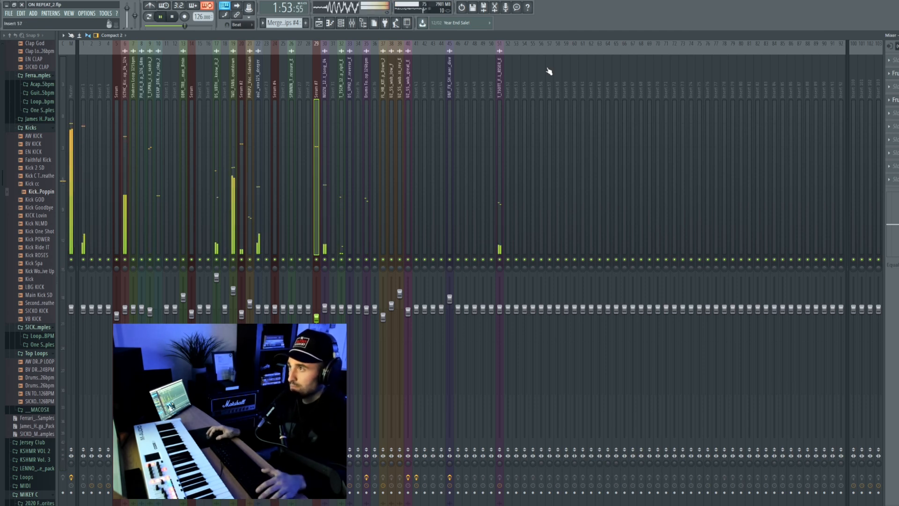
{"action": "key", "text": "F5"}
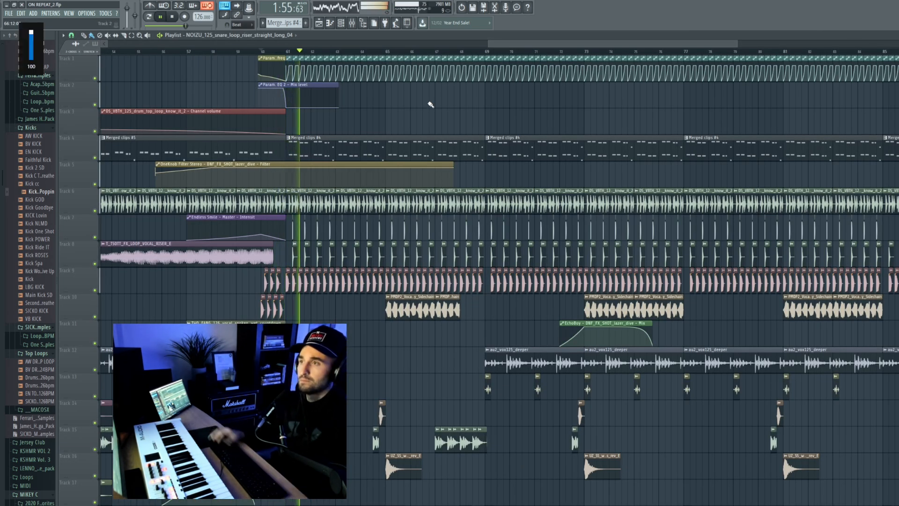
{"action": "key", "text": "F9"}
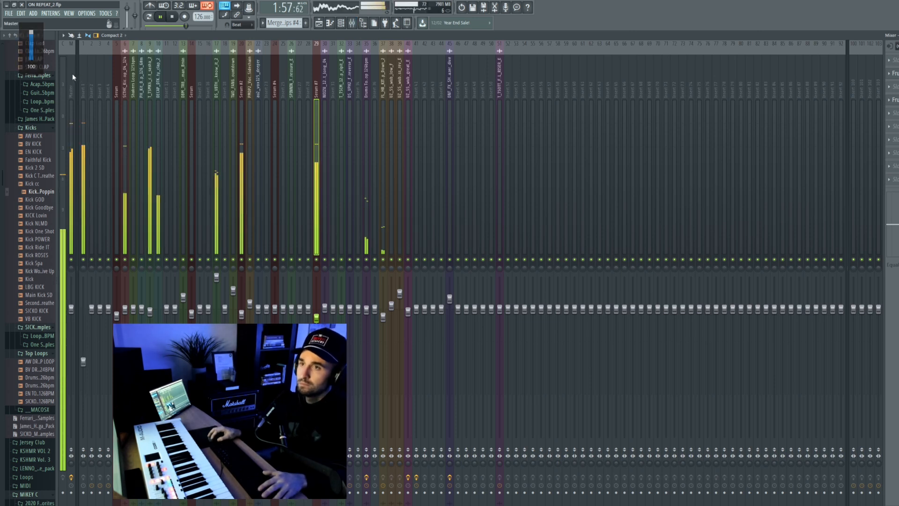
Step: Reopen the Master track's Ozone 11 Imager, solo its lowest frequency band, and restart playback to listen to the sub
{"action": "left_click", "coordinate": [73, 76]}
{"action": "left_click", "coordinate": [896, 152]}
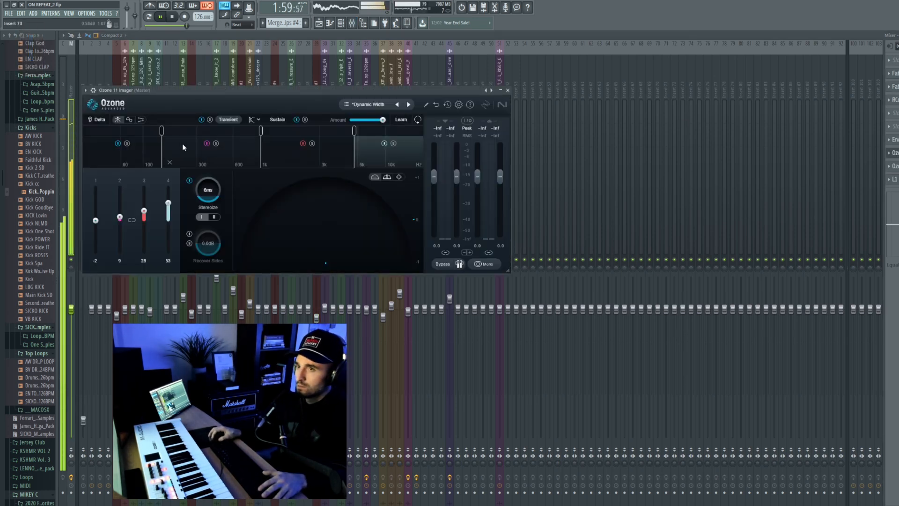
{"action": "left_click", "coordinate": [127, 144]}
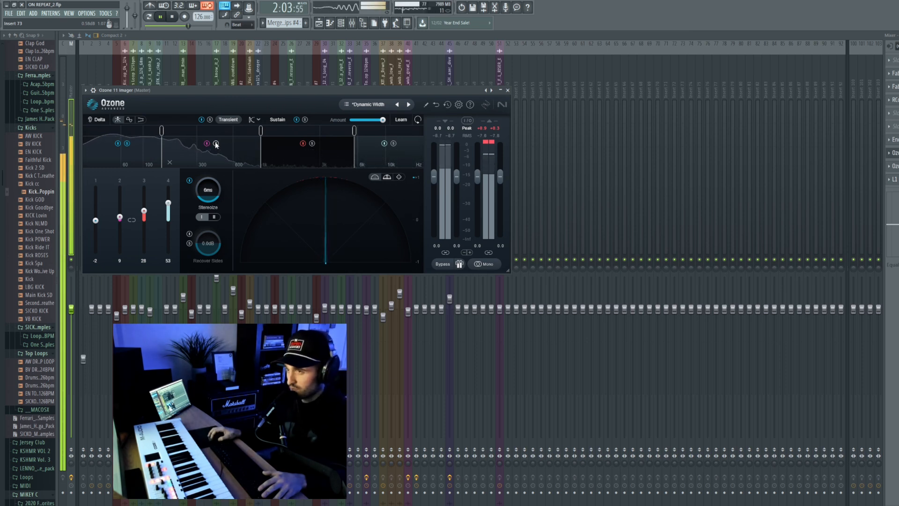
{"action": "key", "text": "space"}
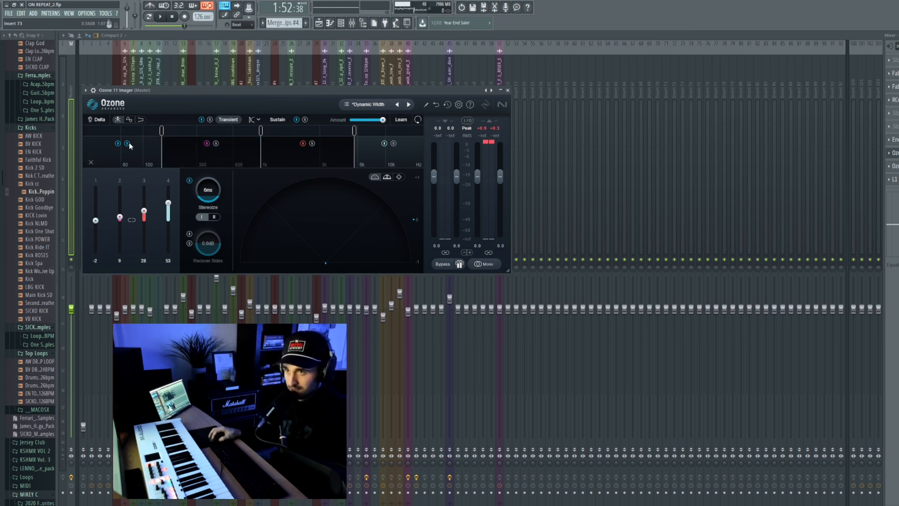
{"action": "key", "text": "space"}
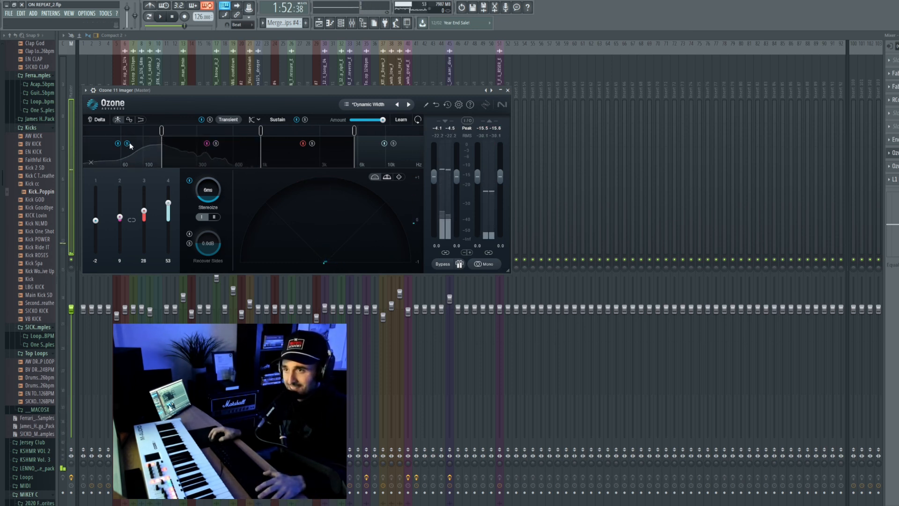
Step: Replay the drop while toggling the solos of the Imager's two lowest bands, close the Imager, and stop playback
{"action": "key", "text": "space"}
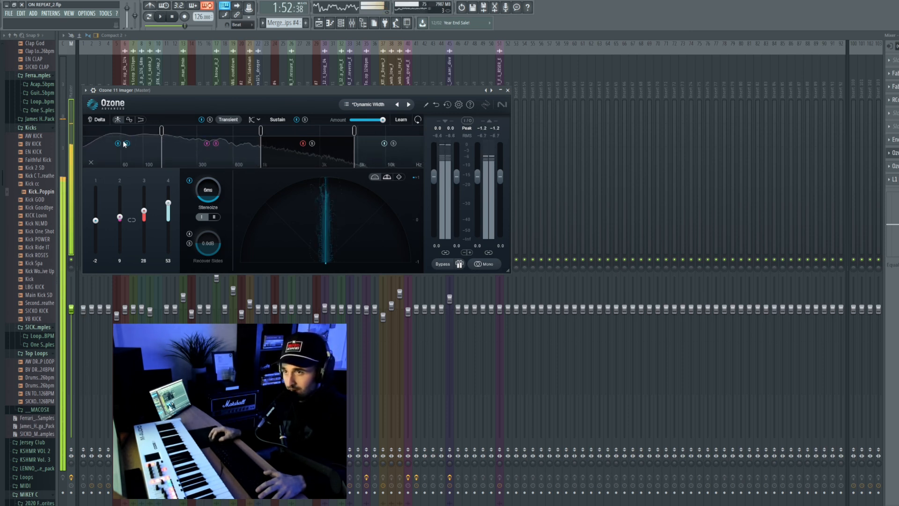
{"action": "key", "text": "space"}
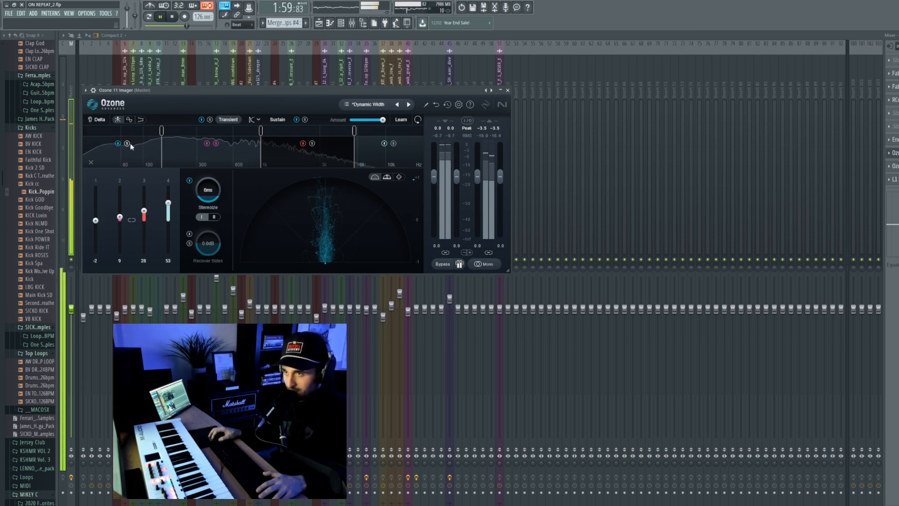
{"action": "left_click", "coordinate": [216, 144]}
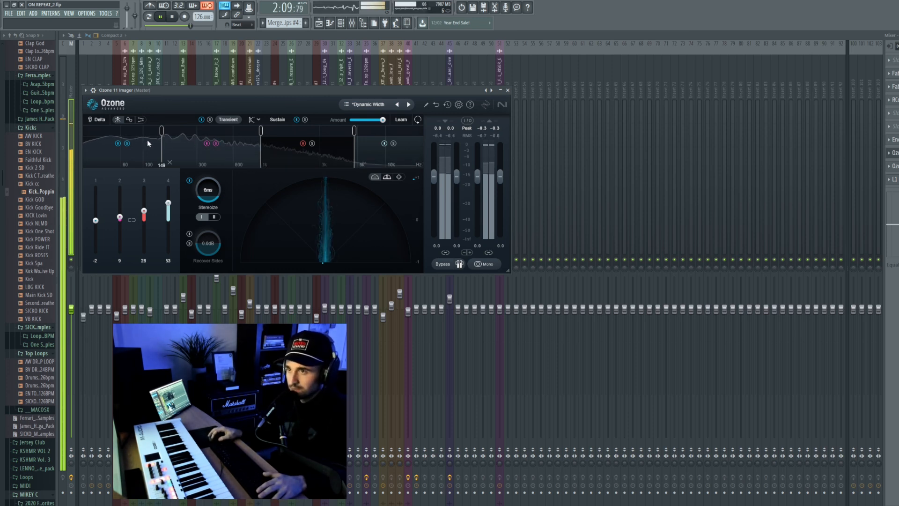
{"action": "left_click", "coordinate": [216, 144]}
{"action": "key", "text": "Escape"}
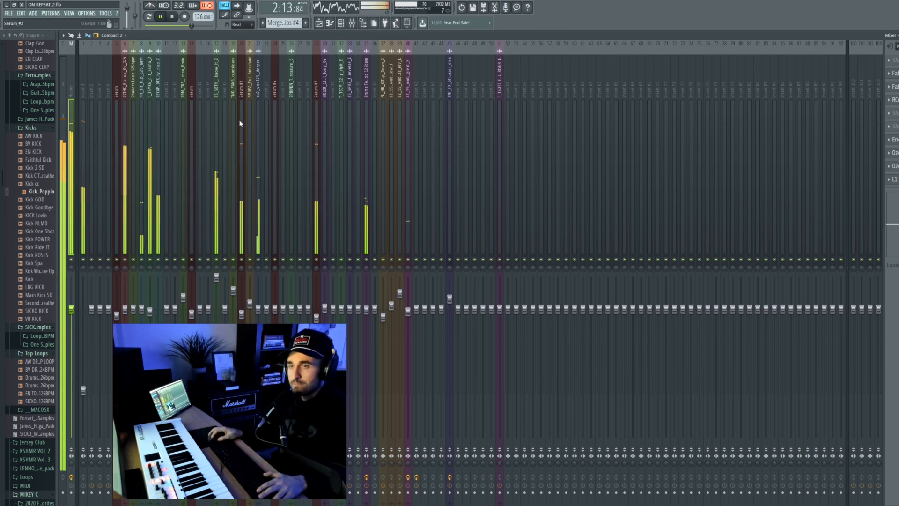
{"action": "key", "text": "space"}
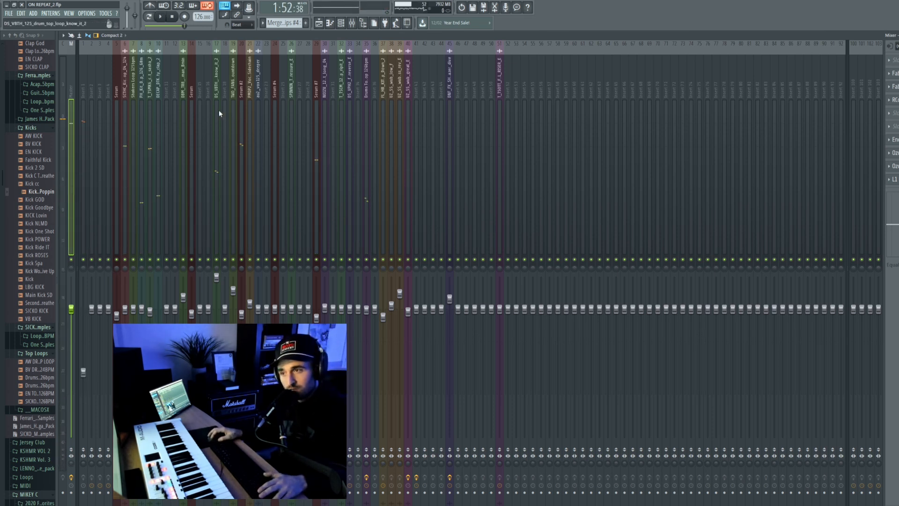